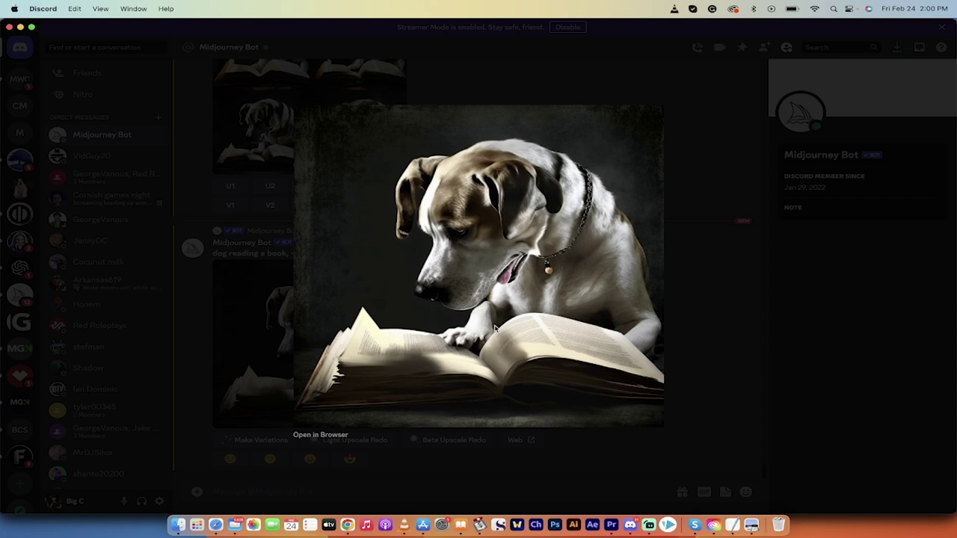
Step: Close the enlarged dog image and write an /imagine prompt reading "dog reading a book, blue sun, red pages"
left_click(271, 276)
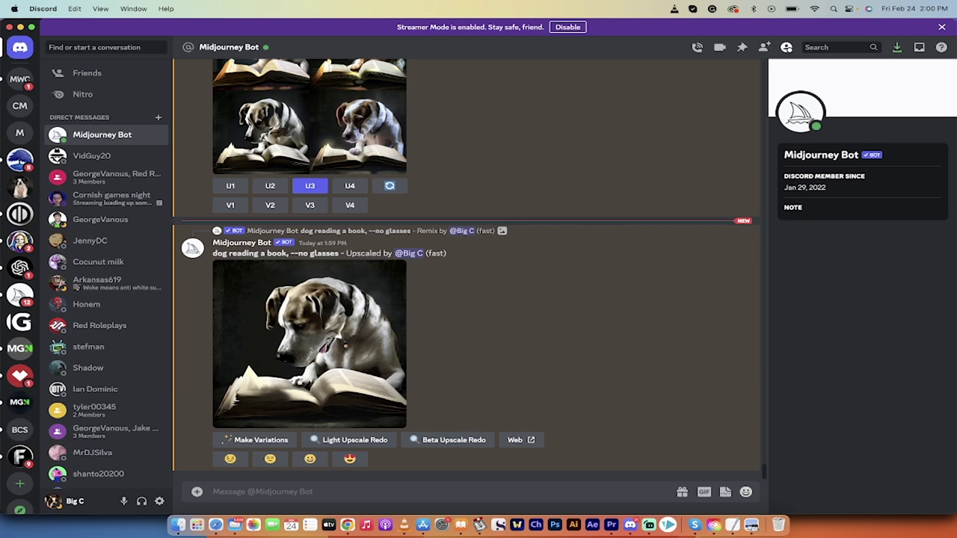
type("/imag")
key("Tab")
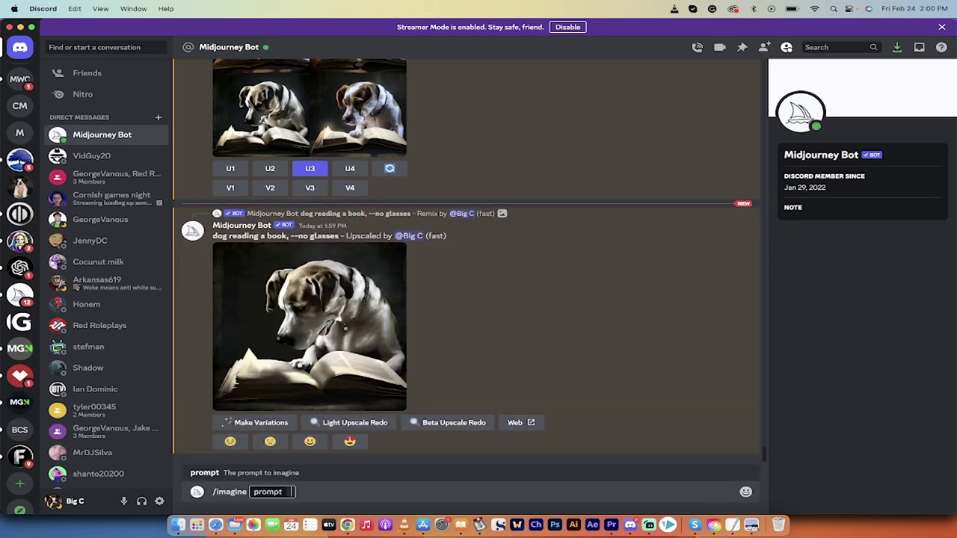
type("dog readin")
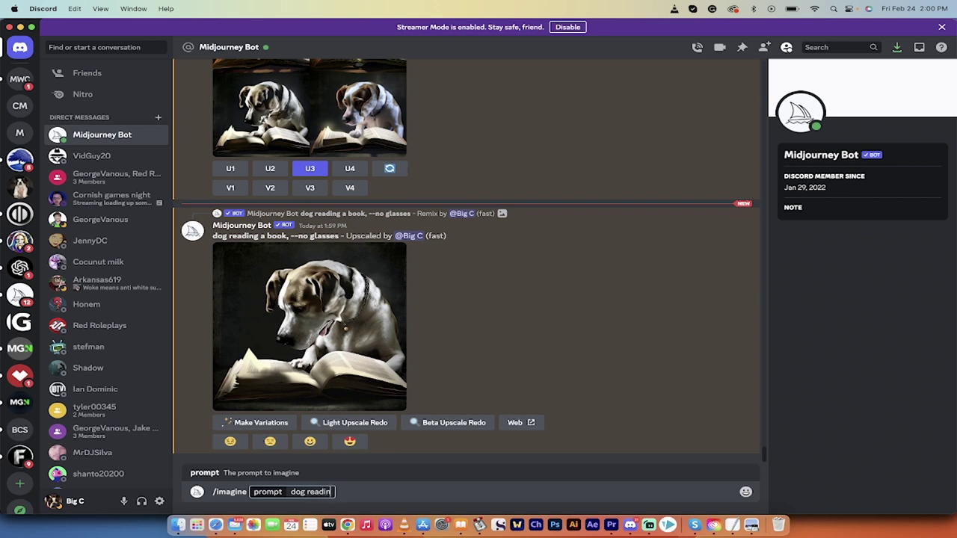
type("g a book,")
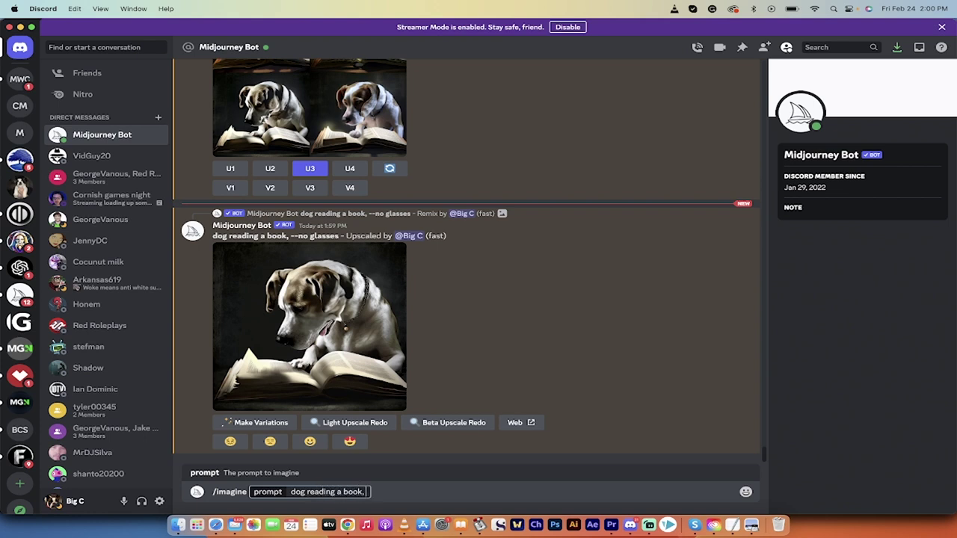
type(" blue sun,")
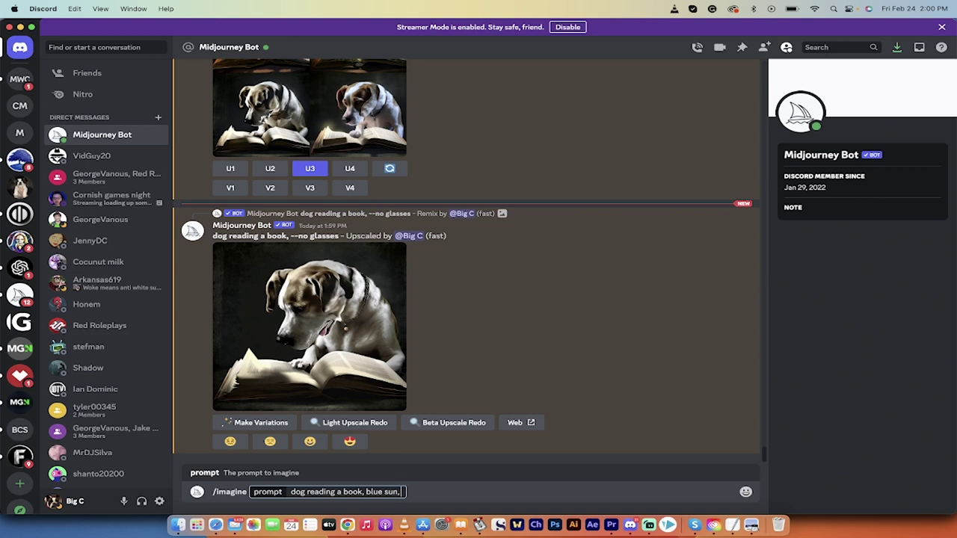
type(" red oages")
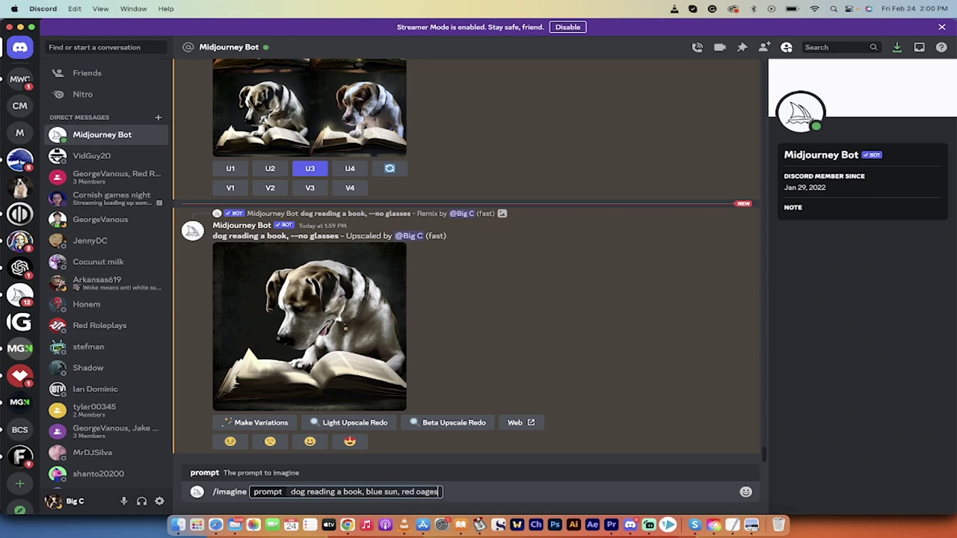
key("BackSpace")
key("BackSpace")
key("BackSpace")
key("BackSpace")
key("BackSpace")
type("pages")
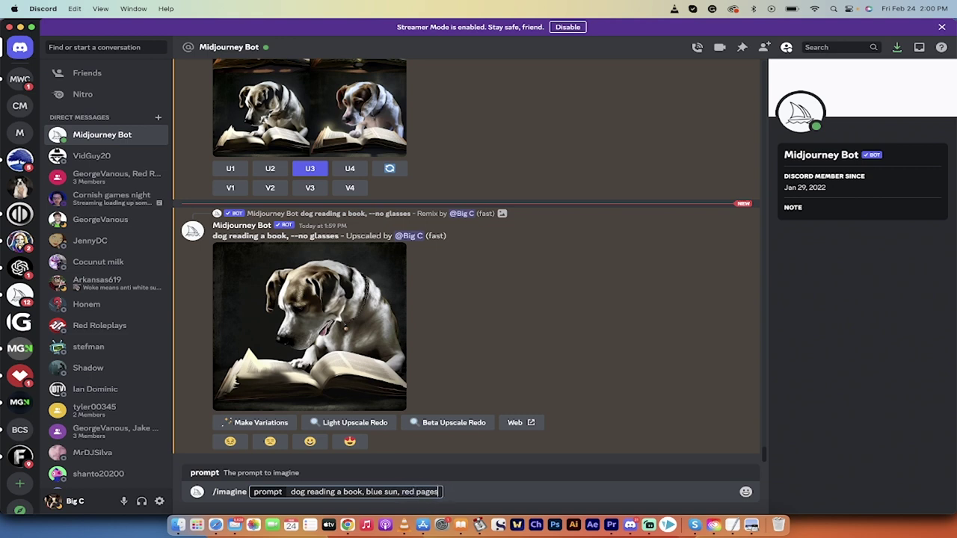
Step: Switch to Chrome and examine the Luna model's details and sample images on Leonardo.Ai
left_click(348, 525)
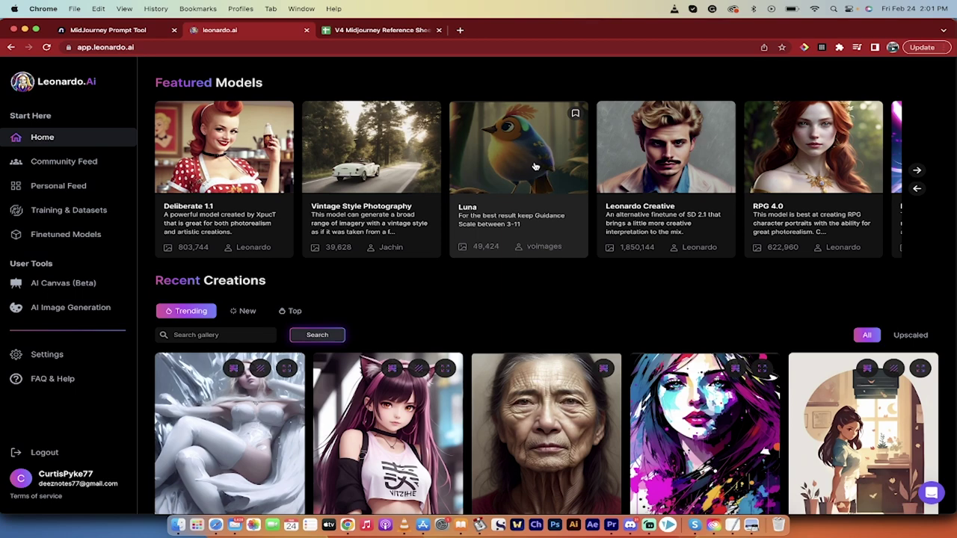
left_click(531, 161)
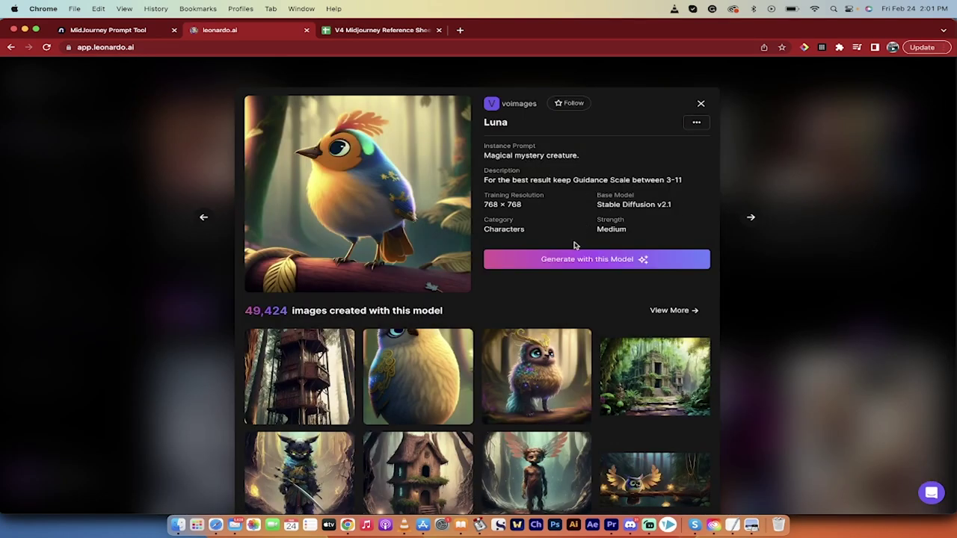
scroll(520, 337, "down", 1)
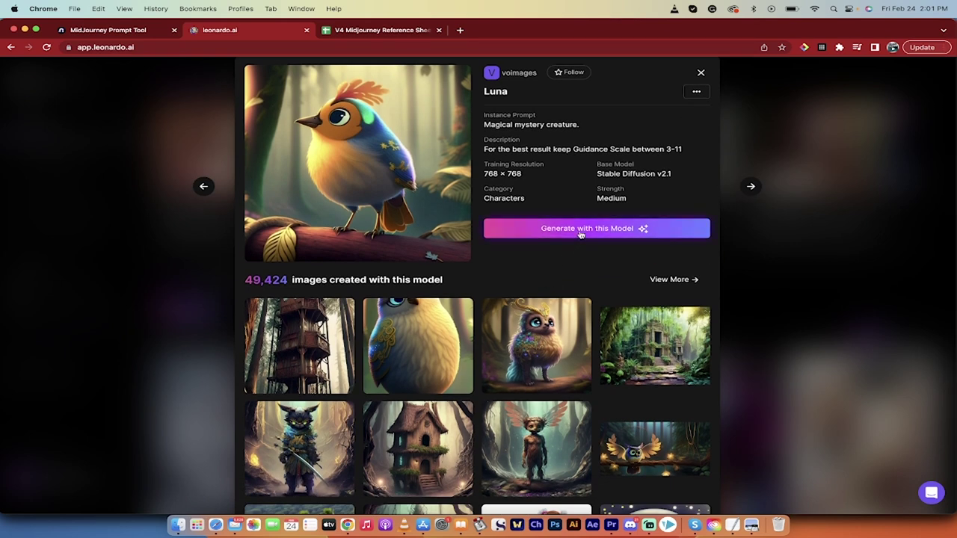
scroll(561, 316, "down", 4)
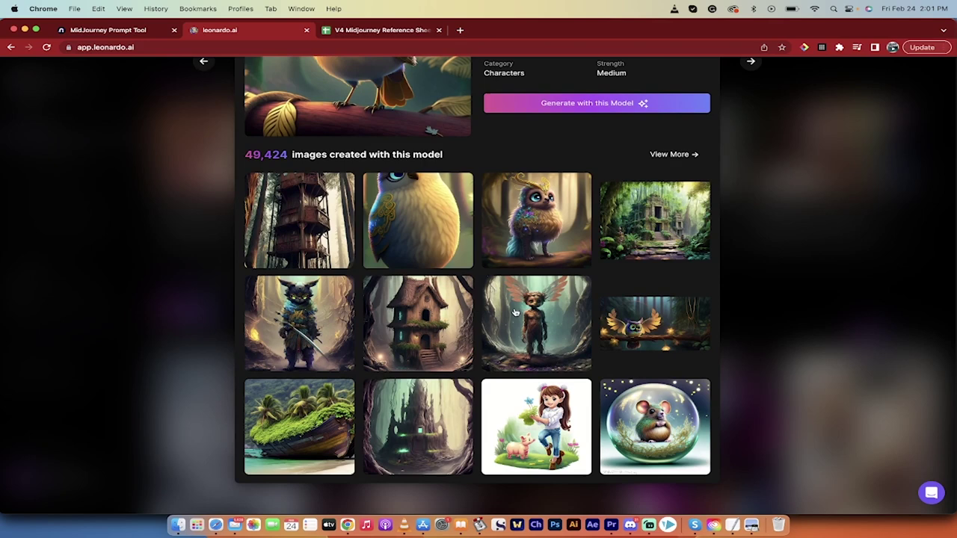
scroll(360, 279, "up", 3)
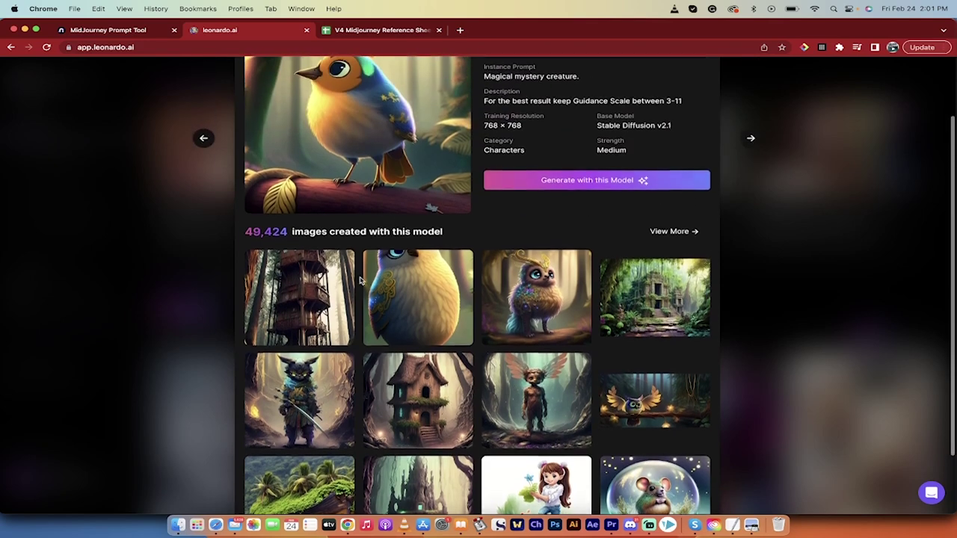
scroll(357, 299, "up", 3)
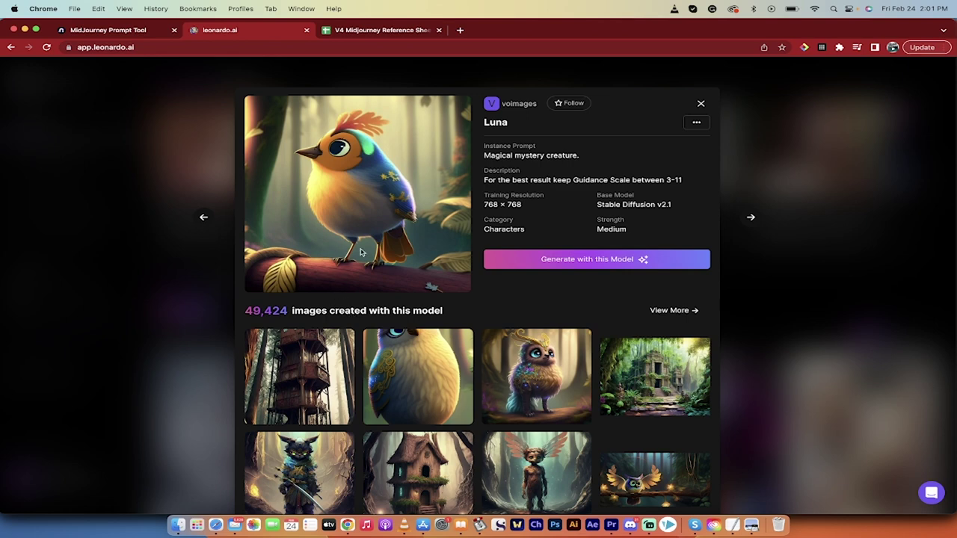
Step: Bring up the MidJourney Prompt Tool page and look over its address, prompt text and generated /imagine line
left_click(115, 33)
left_click(186, 48)
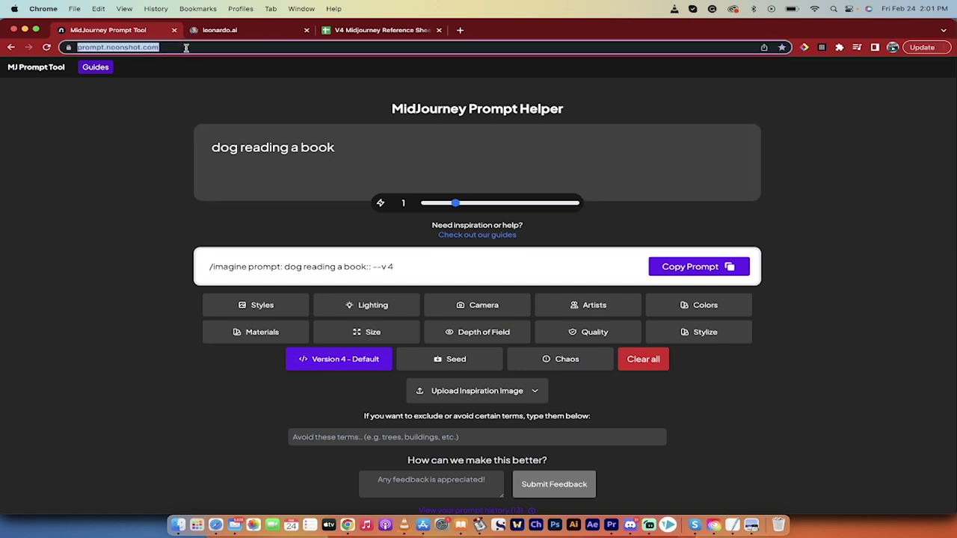
left_click(343, 142)
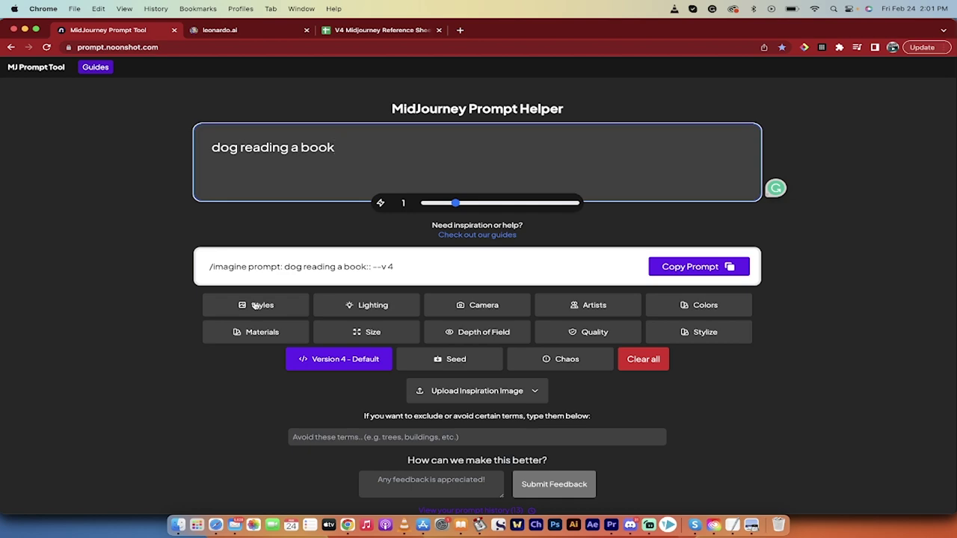
left_click(392, 279)
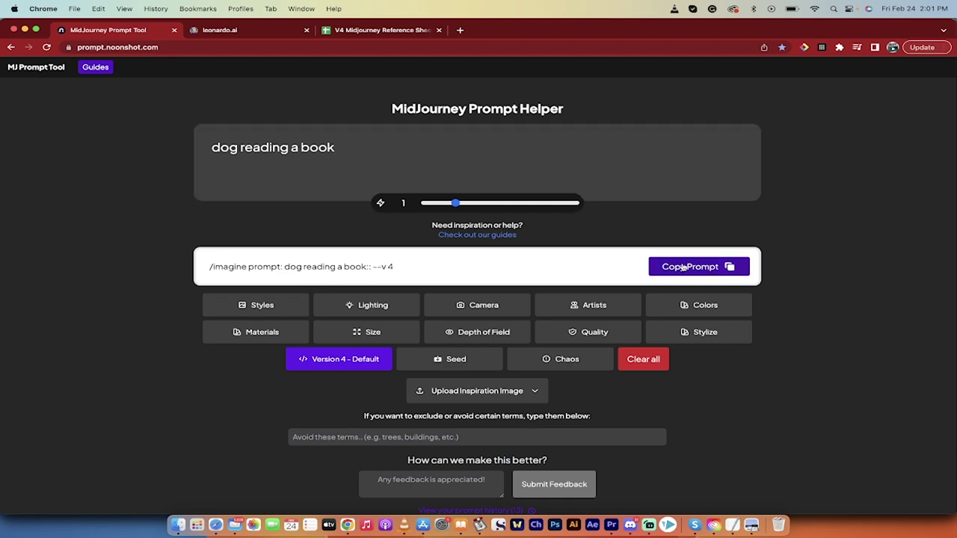
Step: Add the Blueprint Drawing style to the "dog reading a book" prompt
left_click(263, 308)
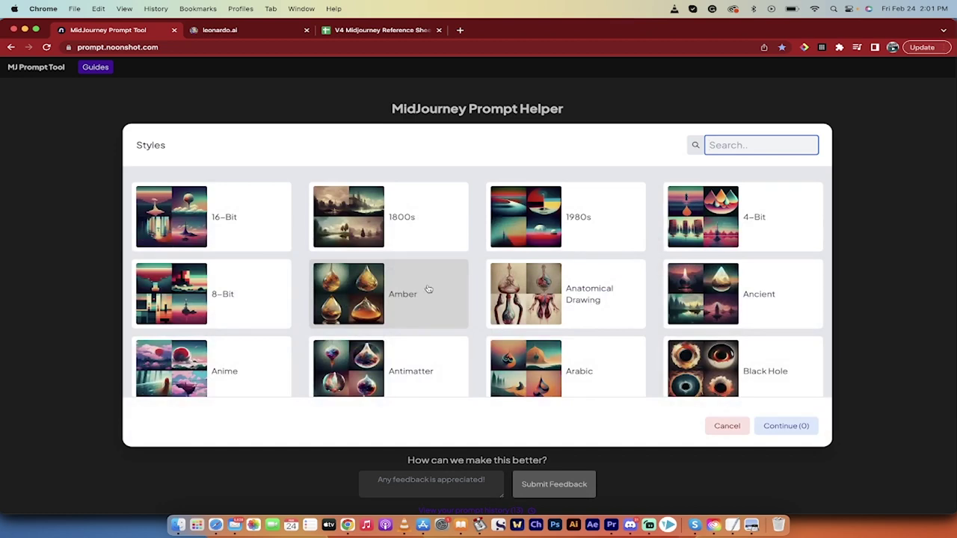
scroll(429, 289, "down", 5)
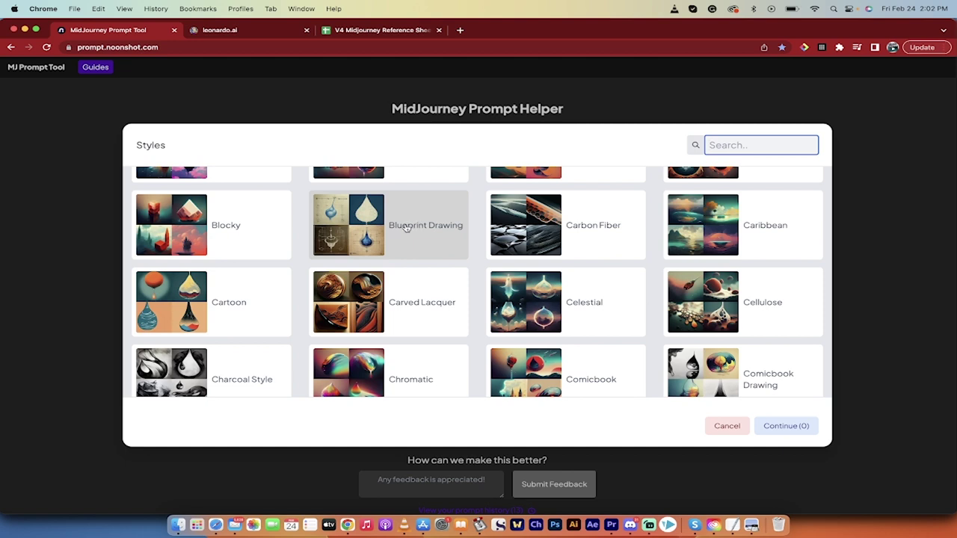
left_click(406, 228)
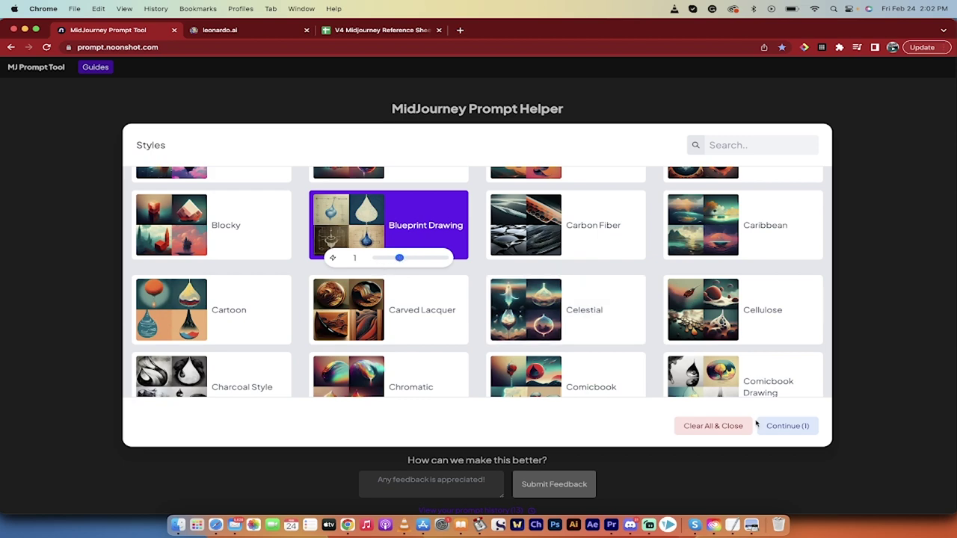
left_click(787, 426)
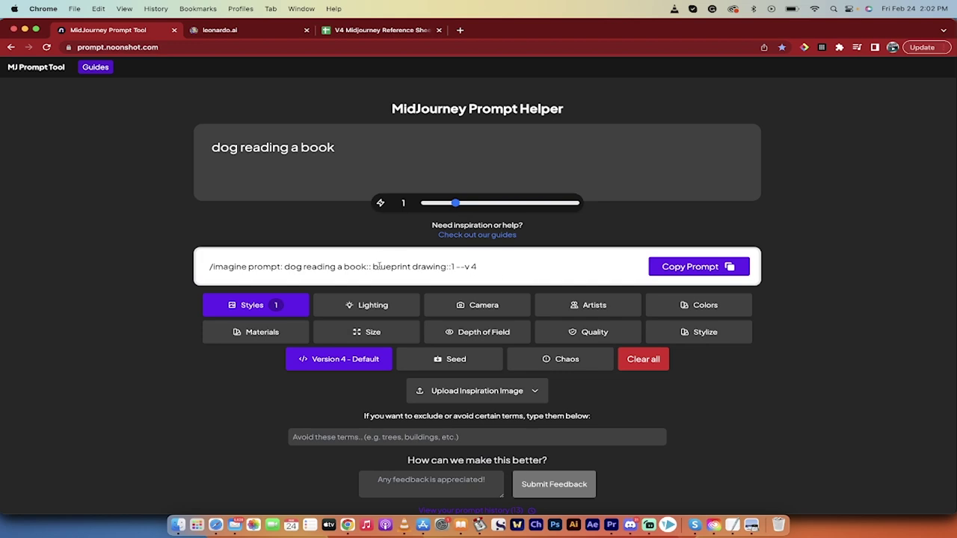
Step: Add Concert Lighting as the prompt's lighting option
left_click(385, 303)
scroll(434, 296, "down", 2)
scroll(433, 296, "up", 1)
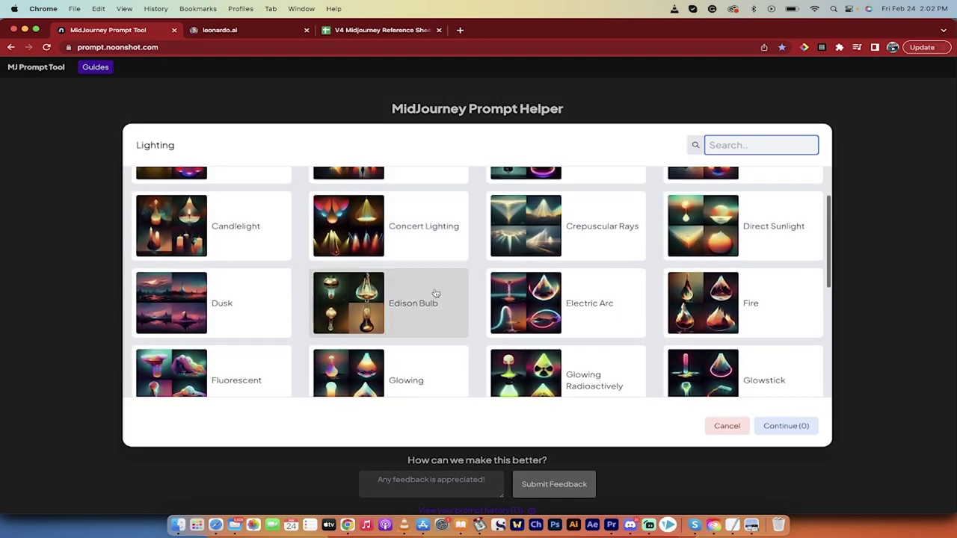
left_click(364, 236)
scroll(482, 346, "down", 5)
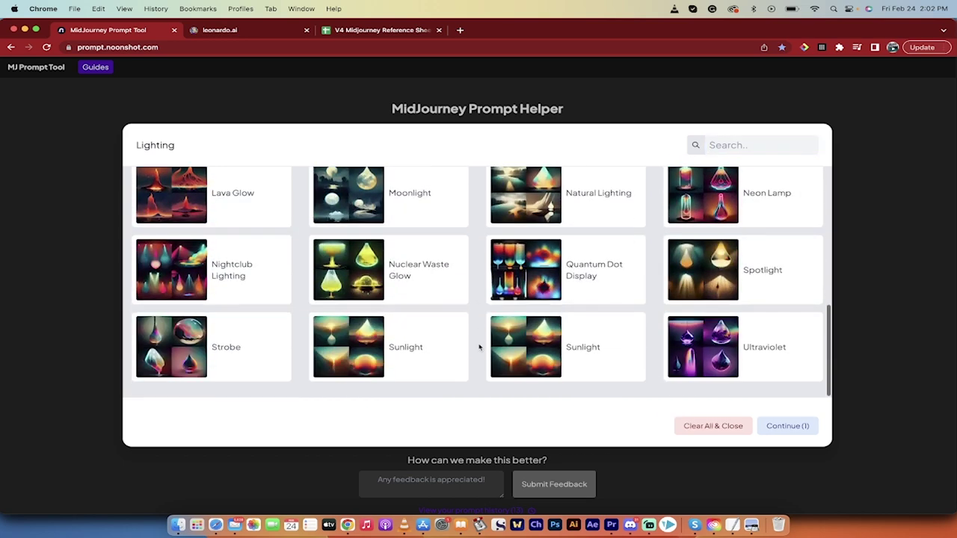
scroll(524, 352, "up", 4)
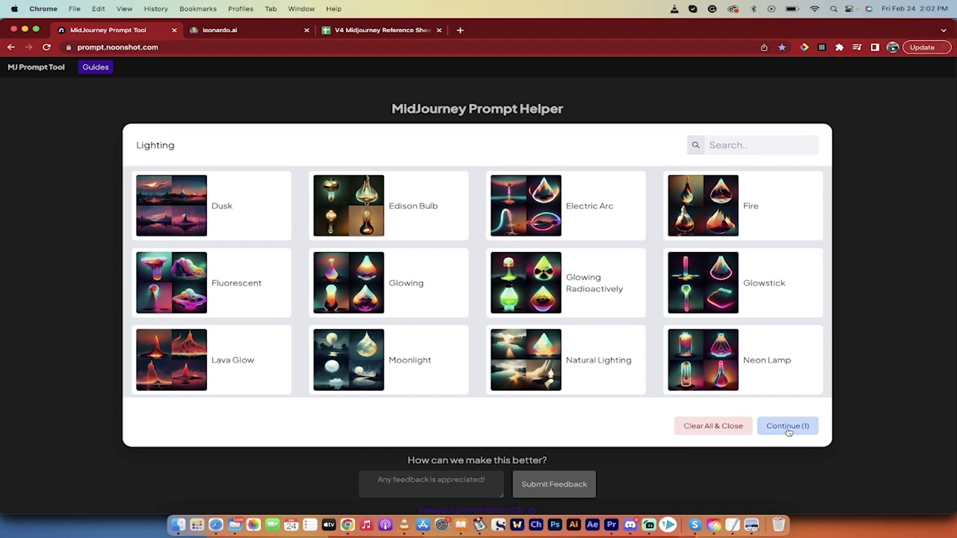
left_click(788, 426)
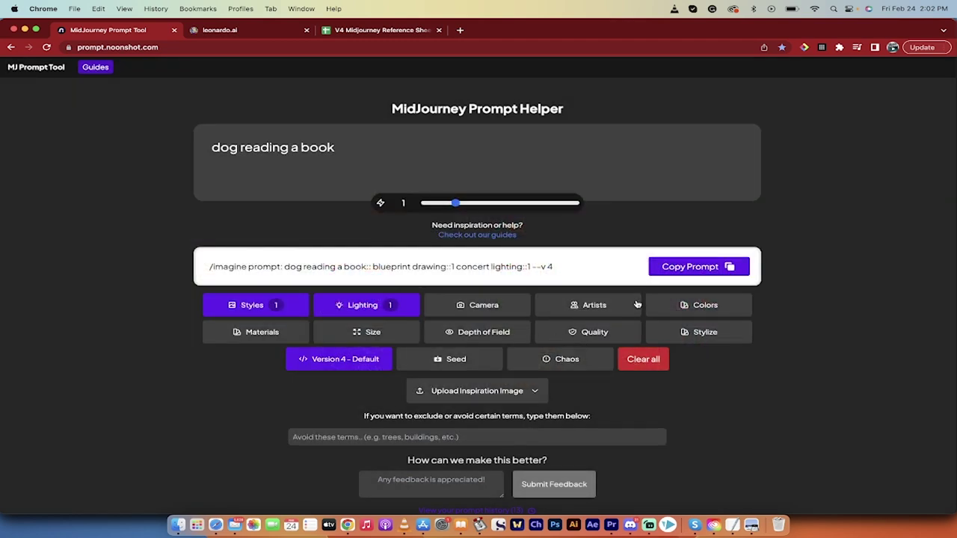
Step: Add Caravaggio as the prompt's artist
left_click(610, 308)
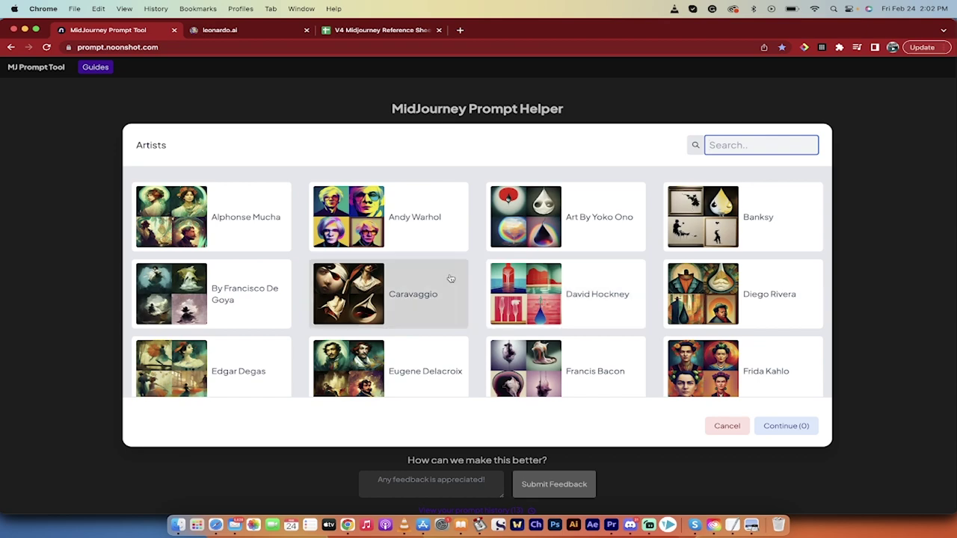
left_click(424, 295)
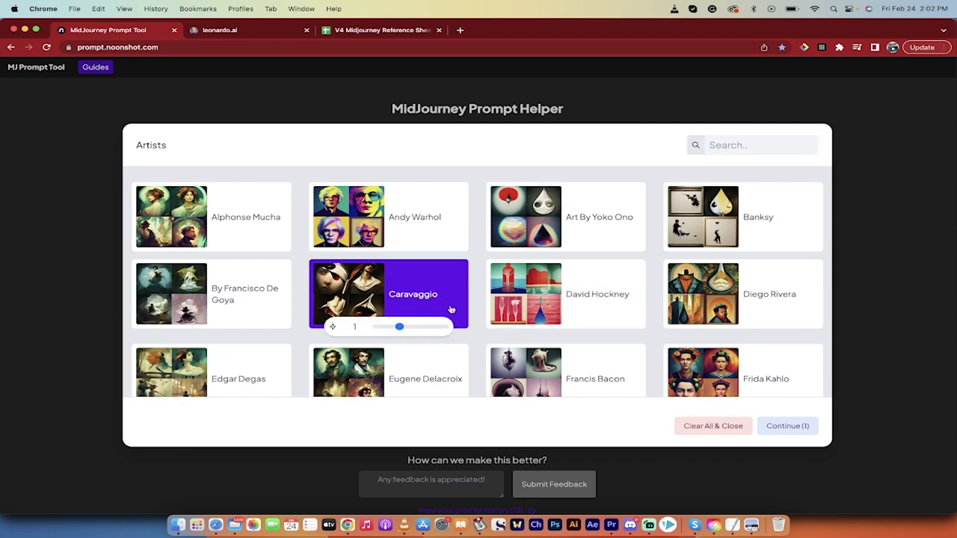
left_click(787, 426)
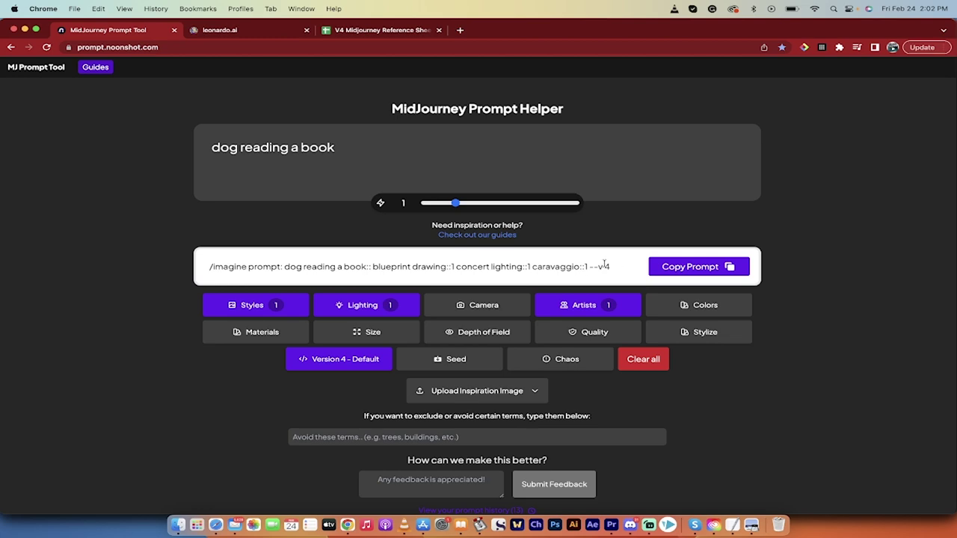
Step: Browse the available Colors and Materials options, closing each list without choosing anything
left_click(676, 313)
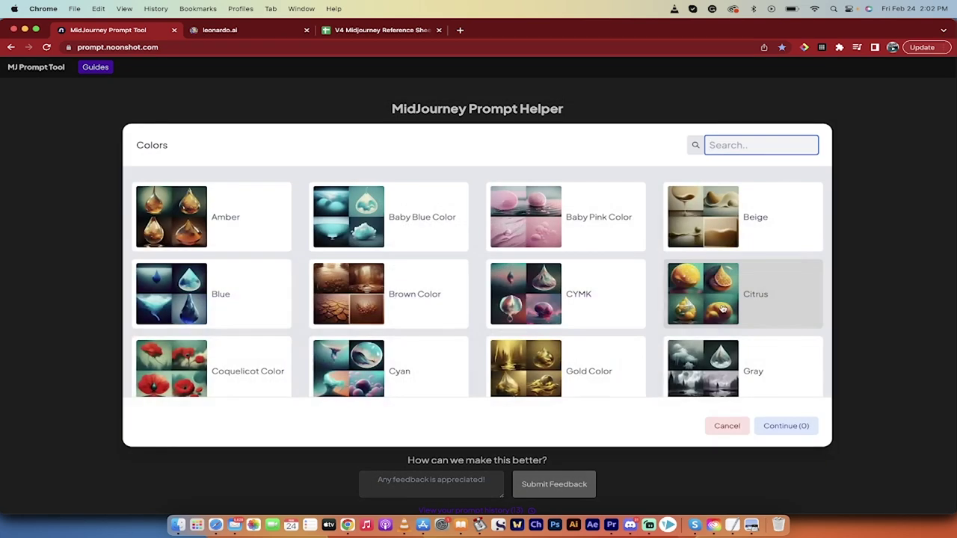
scroll(722, 308, "down", 5)
left_click(876, 306)
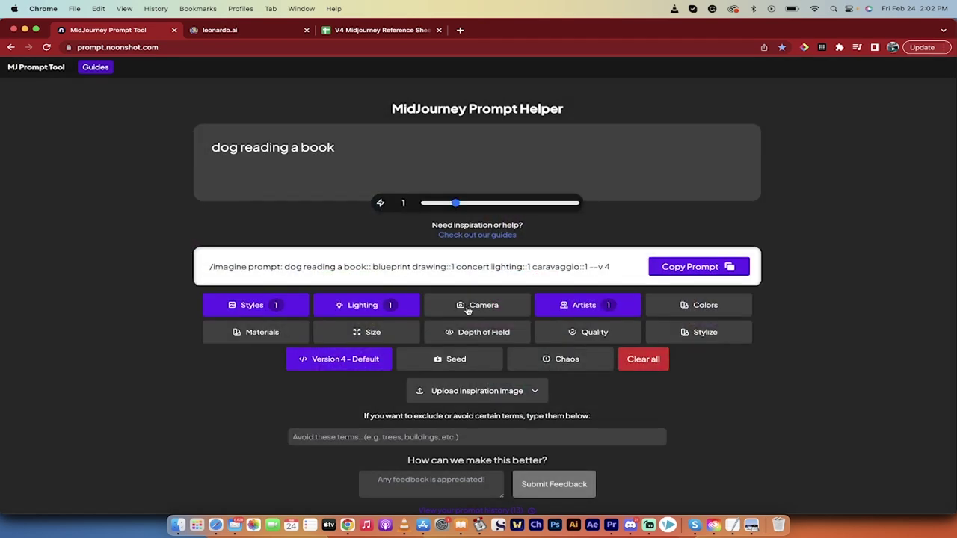
left_click(254, 329)
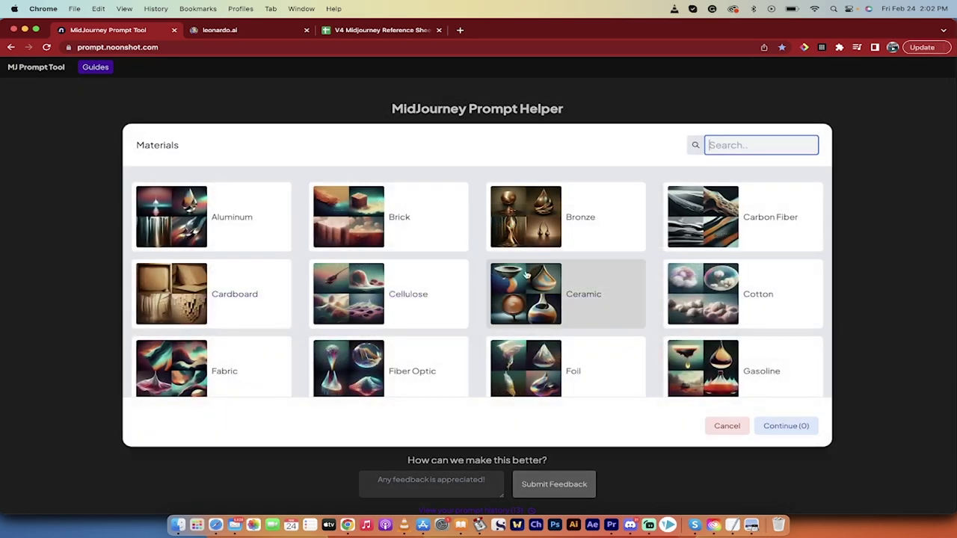
scroll(526, 275, "down", 2)
scroll(525, 276, "down", 4)
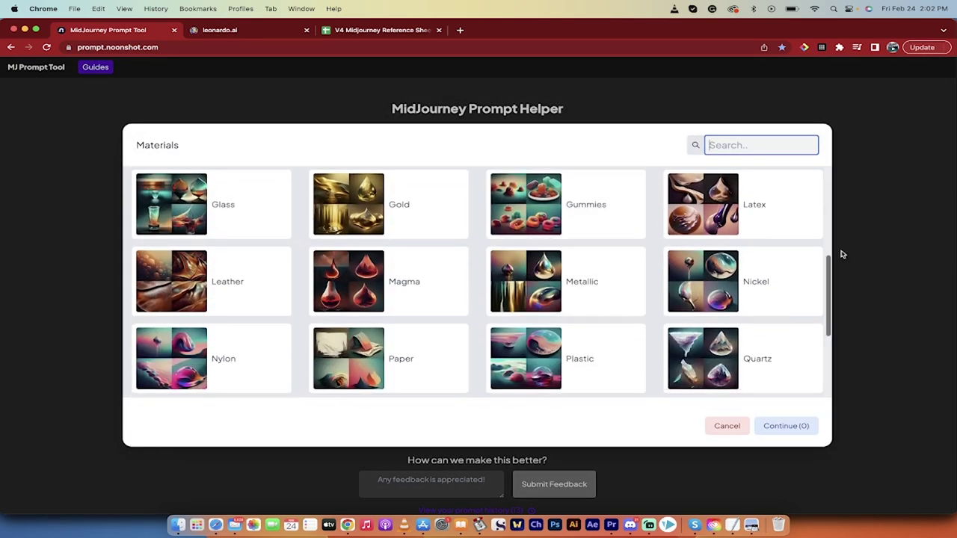
left_click(860, 265)
Step: Look over the remaining prompt options and select the entire generated /imagine prompt line
scroll(527, 283, "down", 1)
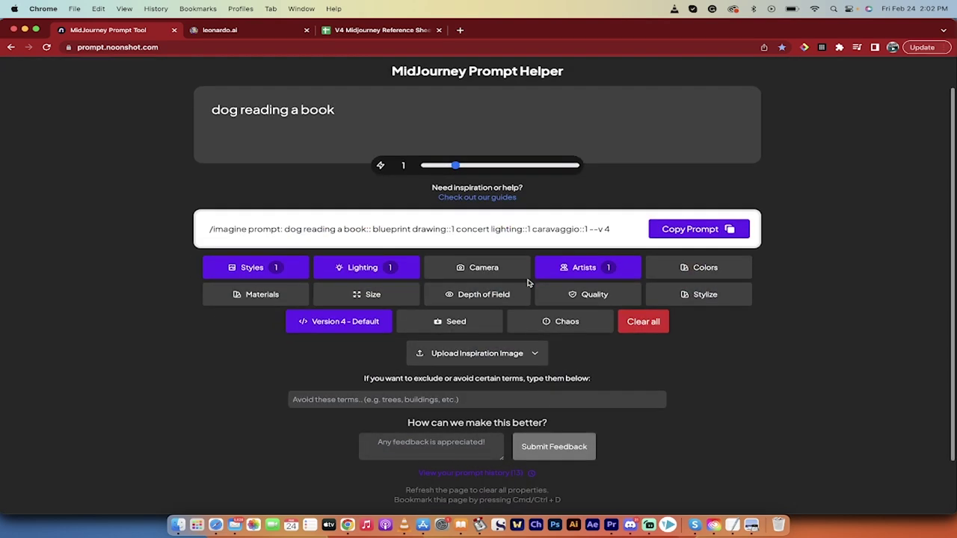
scroll(527, 283, "up", 1)
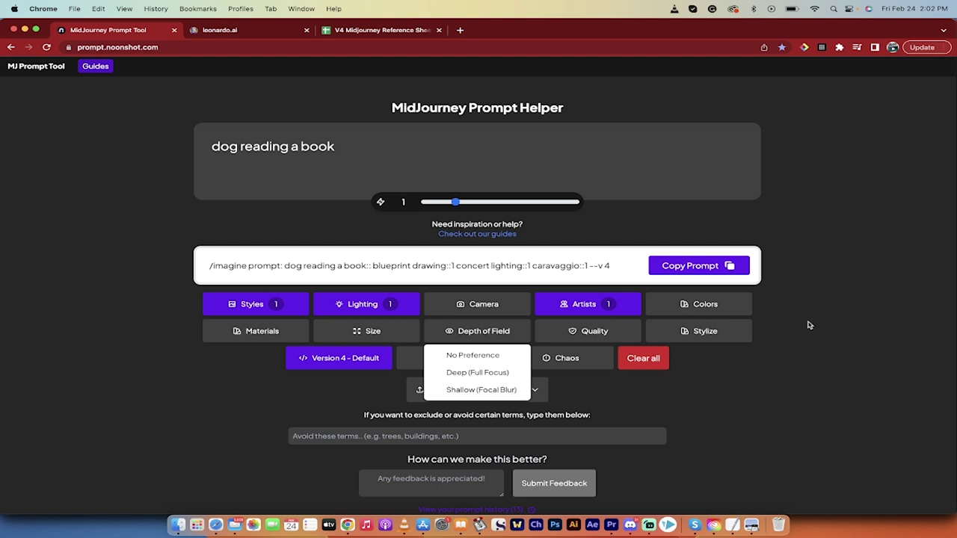
mouse_move(684, 331)
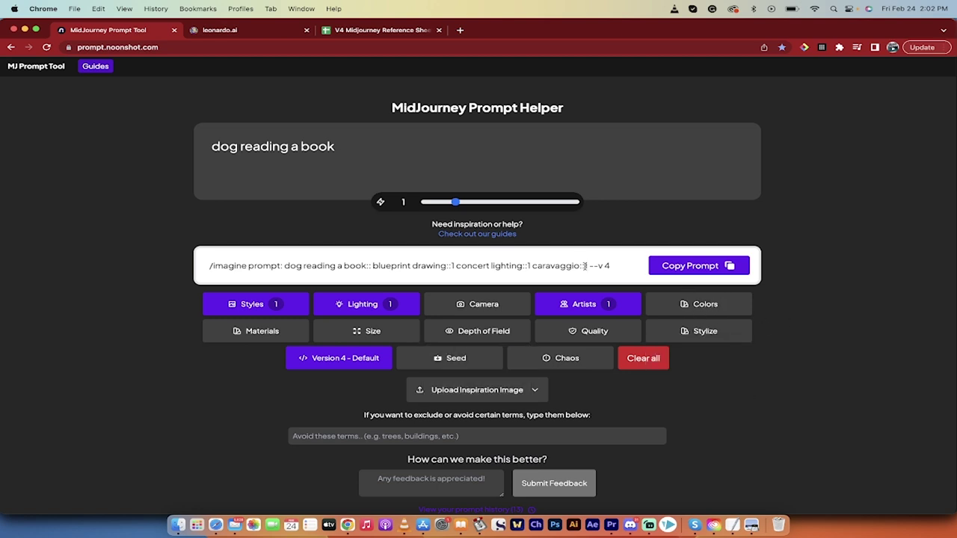
triple_click(605, 265)
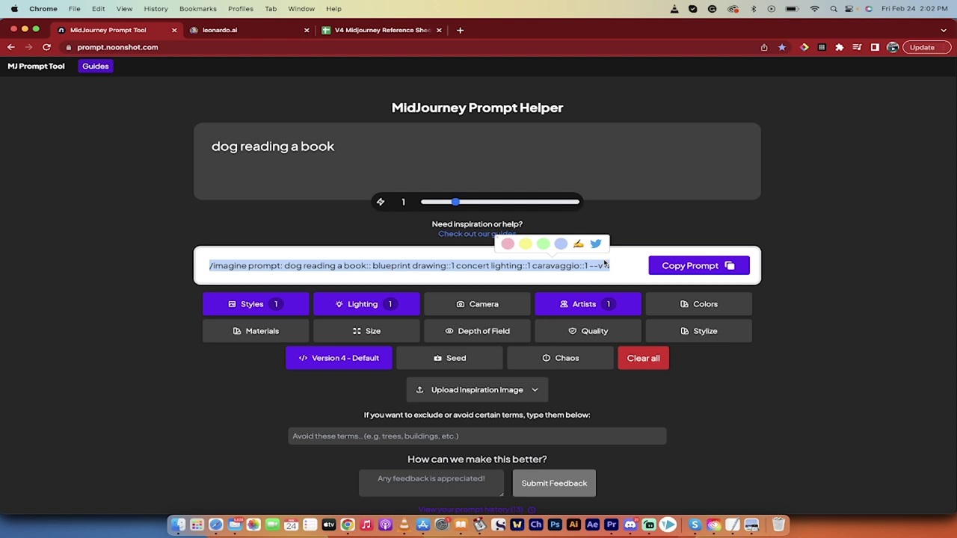
Step: Copy the generated /imagine prompt and submit it to the Midjourney Bot in Discord, replacing the unsent prompt in the message box
left_click(685, 263)
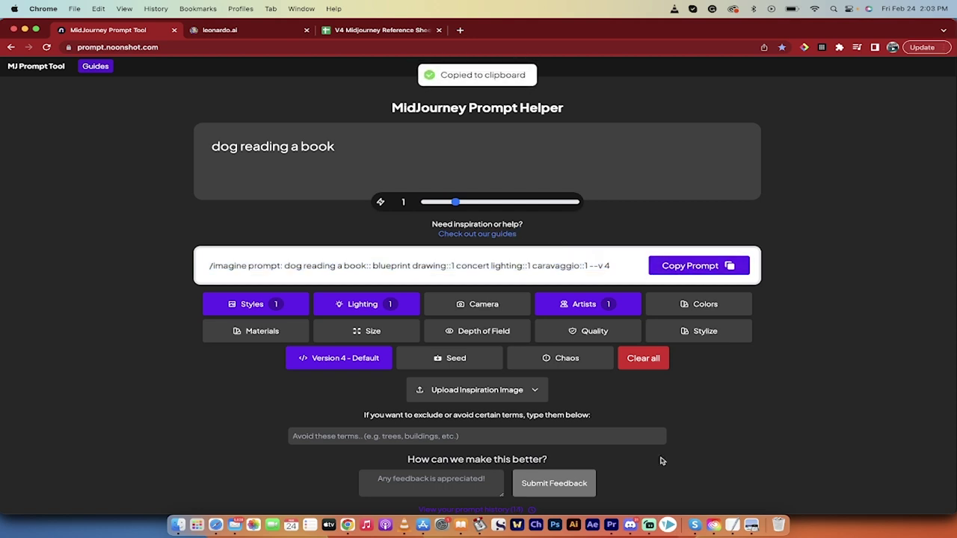
left_click(630, 526)
key("ctrl+a")
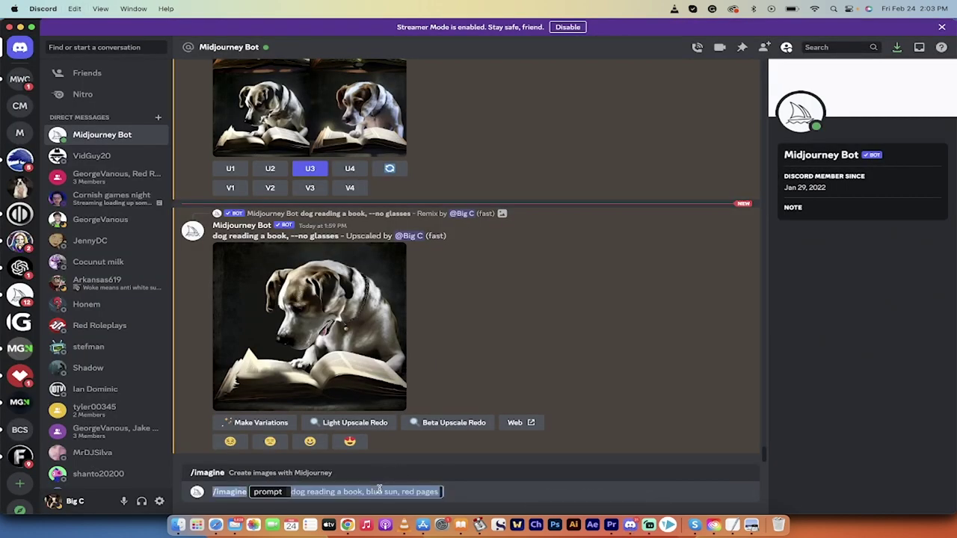
key("BackSpace")
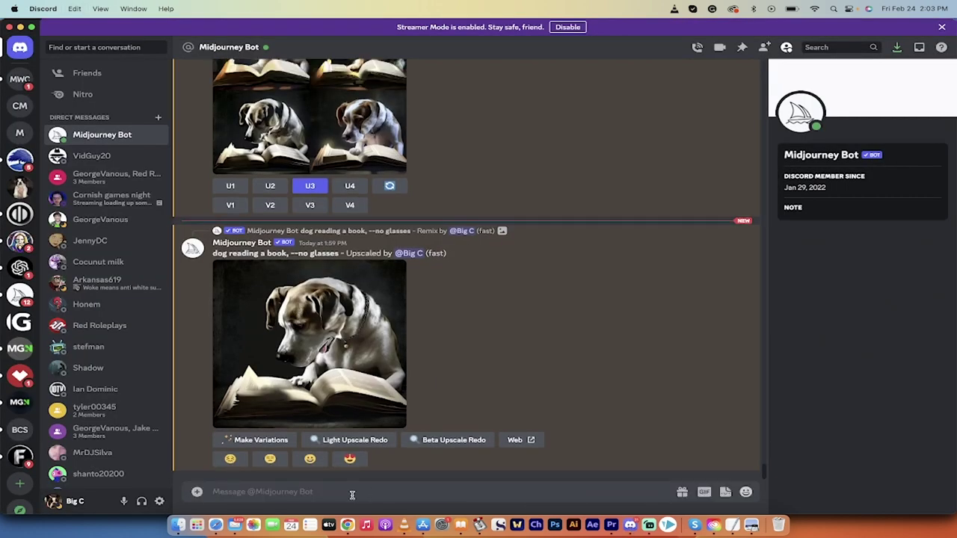
key("super+v")
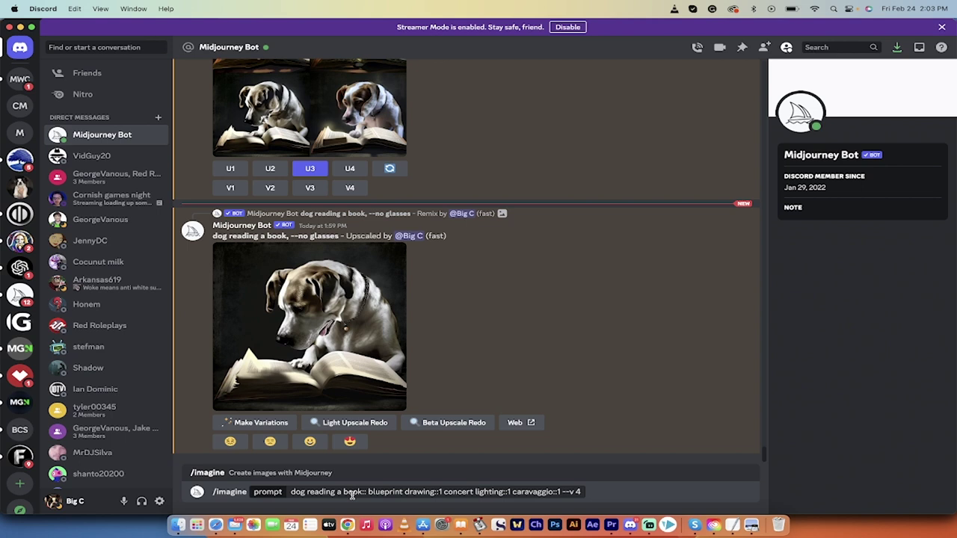
key("Return")
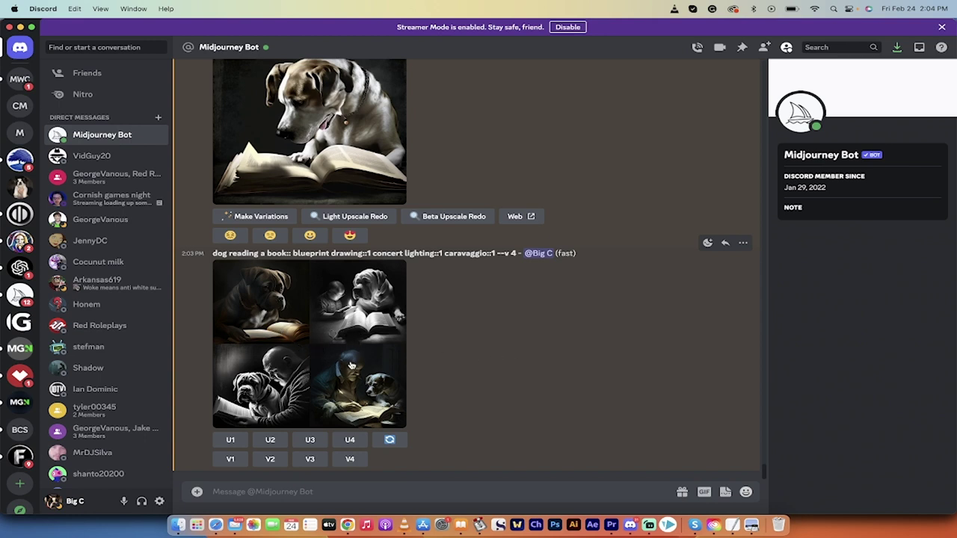
Step: View the image grid generated from the blueprint drawing, concert lighting and Caravaggio prompt at enlarged size, then close the preview
left_click(369, 397)
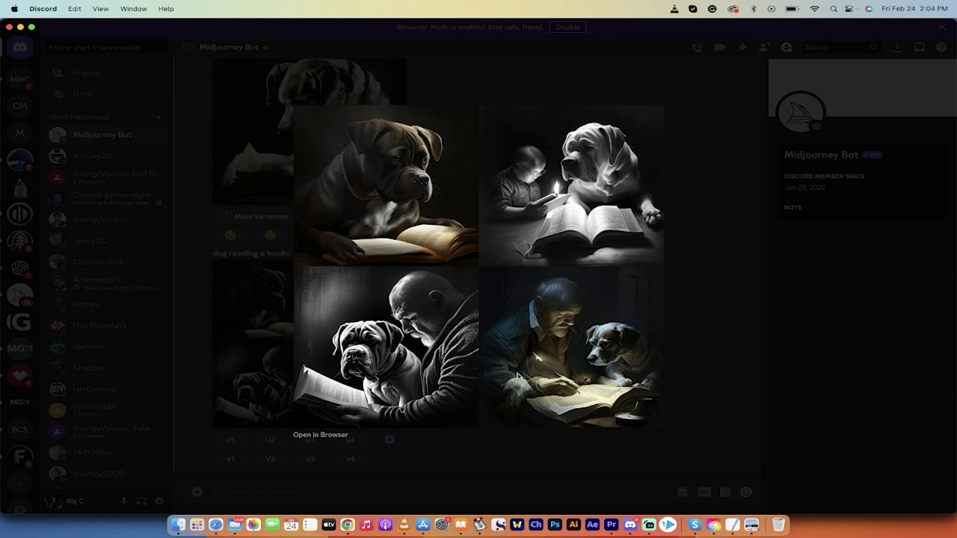
left_click(698, 373)
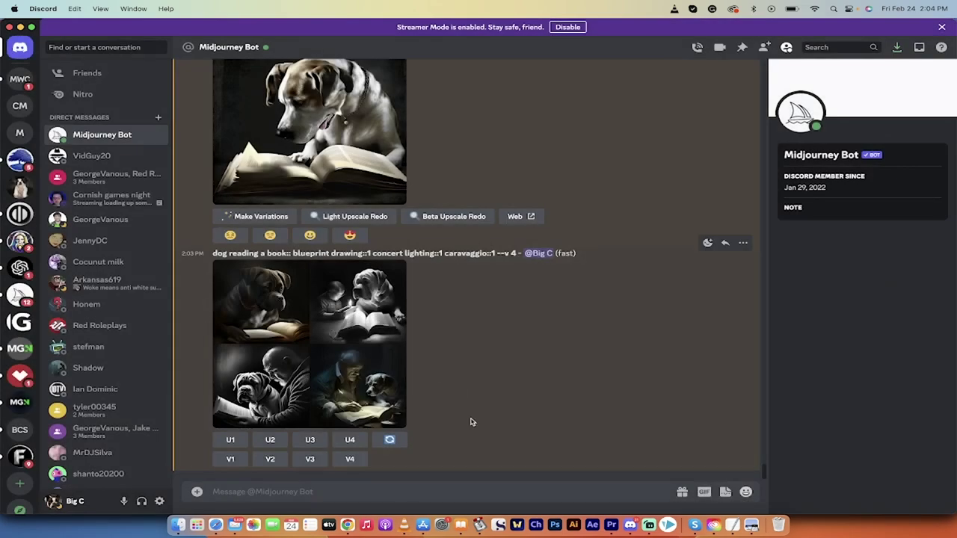